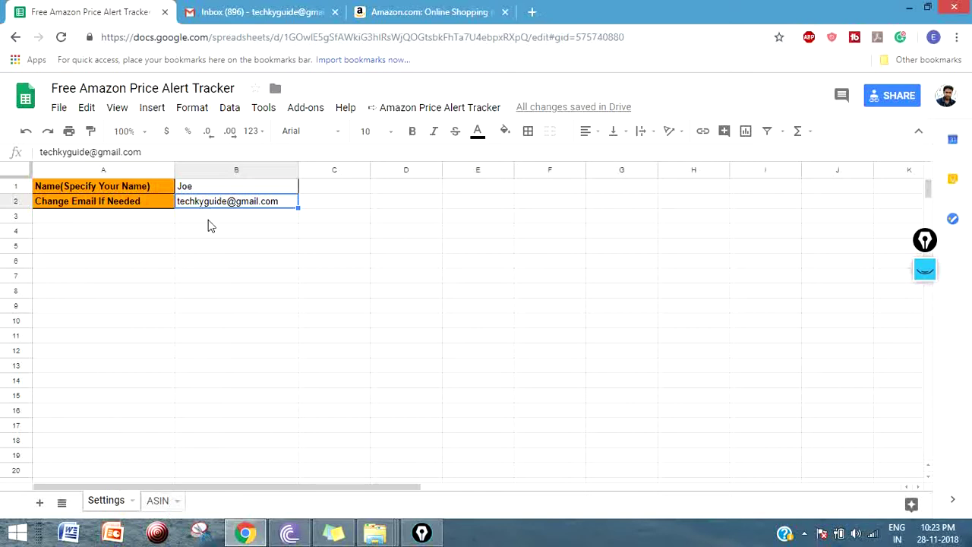
# Check the name and email entries on the Settings sheet, then preview the ten ASINs in column A
pyautogui.click(220, 184)
pyautogui.click(246, 205)
pyautogui.click(157, 505)
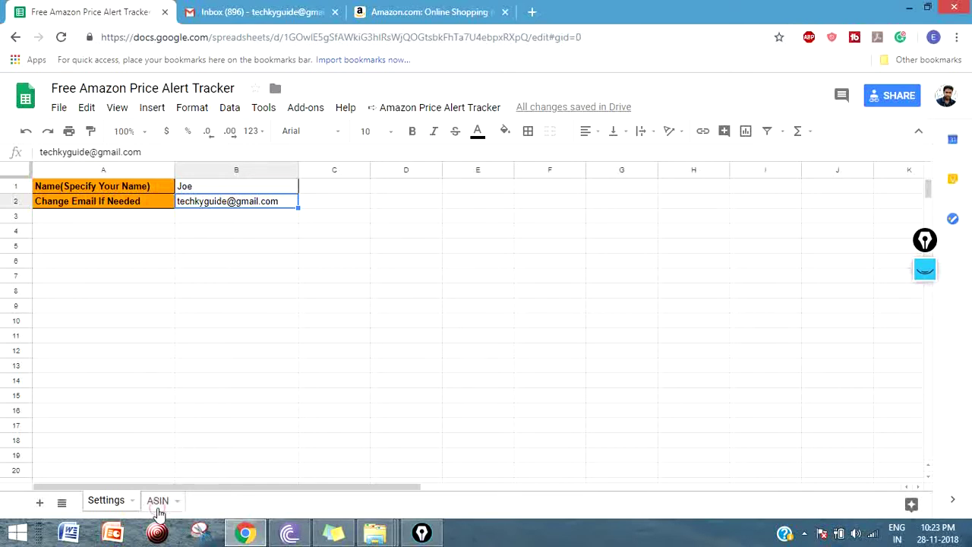
pyautogui.click(67, 205)
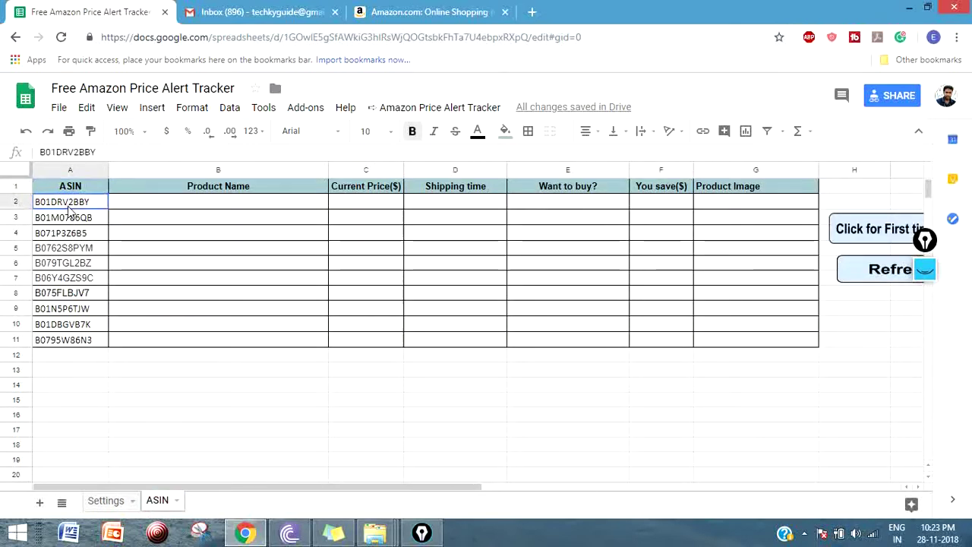
pyautogui.moveTo(67, 209); pyautogui.dragTo(90, 341)
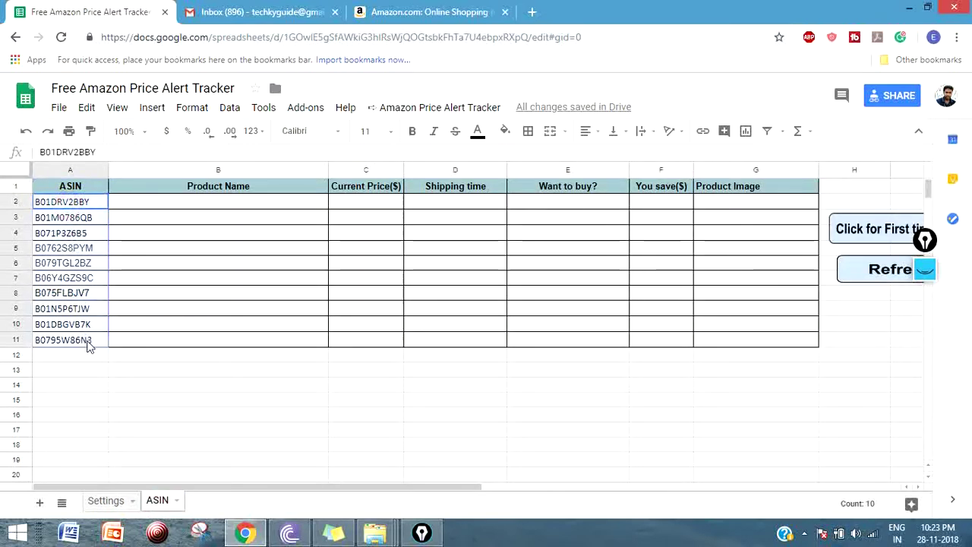
pyautogui.click(121, 509)
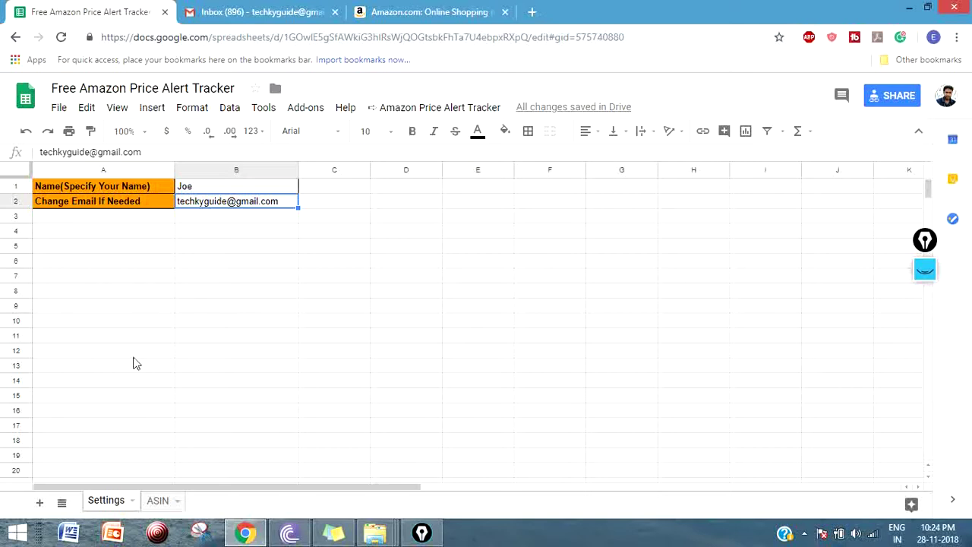
# On the ASIN sheet, select the ten product codes in A2:A11
pyautogui.click(158, 500)
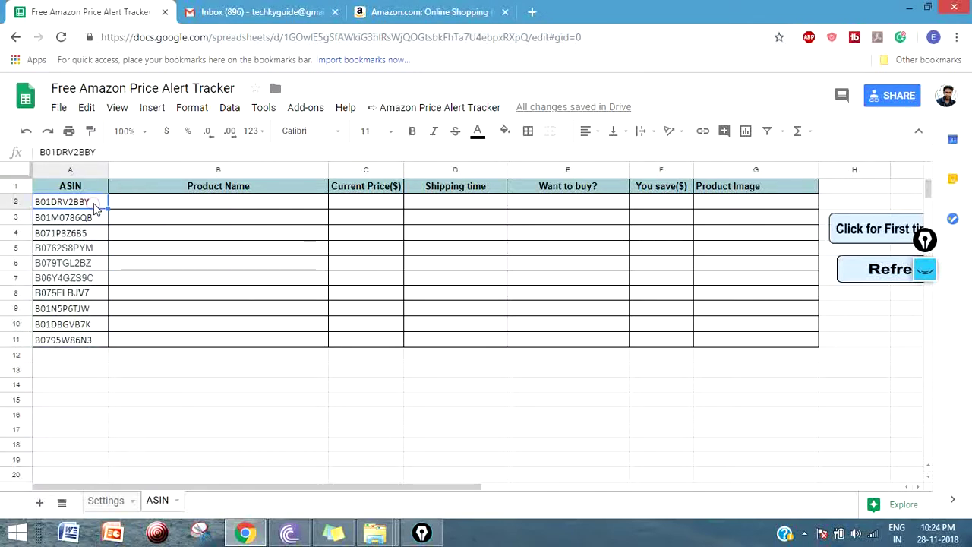
pyautogui.moveTo(95, 205); pyautogui.dragTo(97, 335)
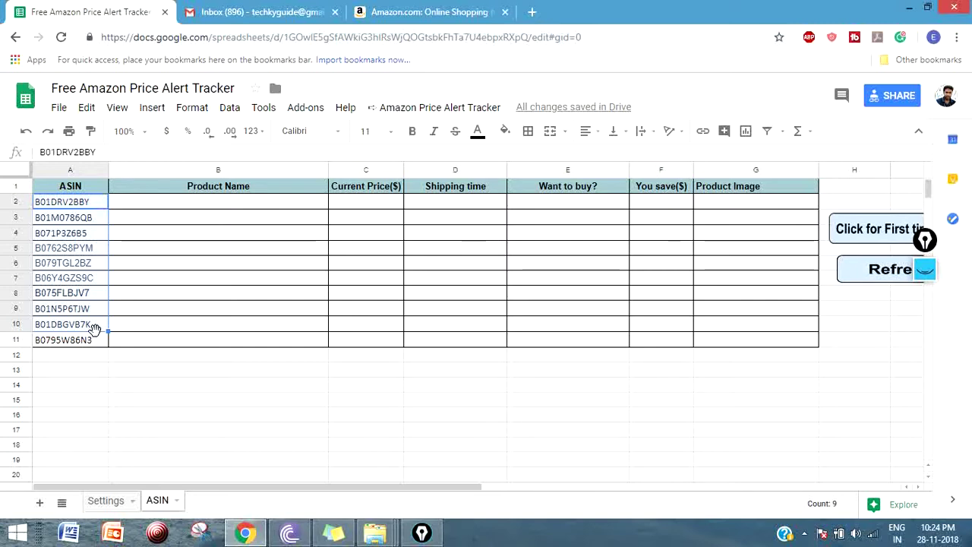
pyautogui.click(140, 264)
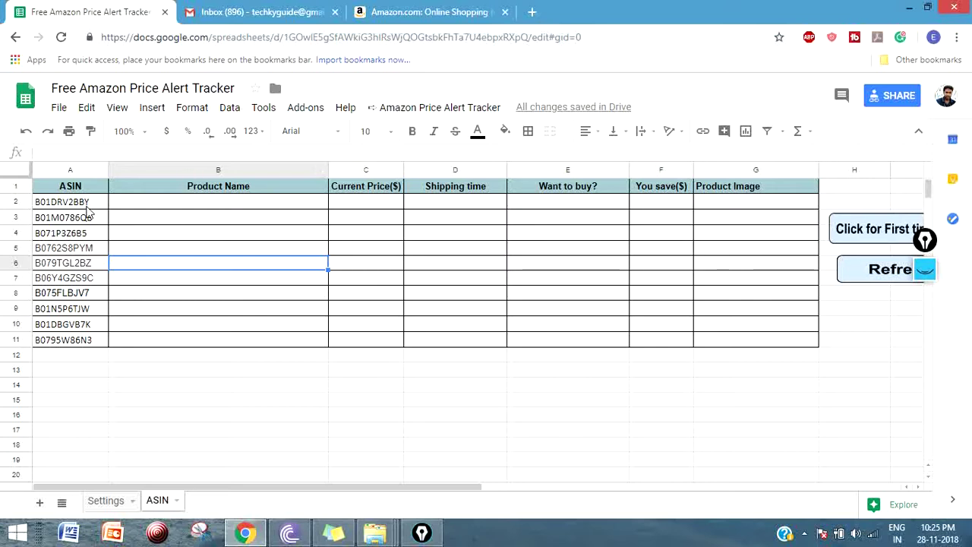
pyautogui.moveTo(85, 205); pyautogui.dragTo(80, 341)
# On Amazon.com, open the Super NES Classic product page from the homepage
pyautogui.click(401, 13)
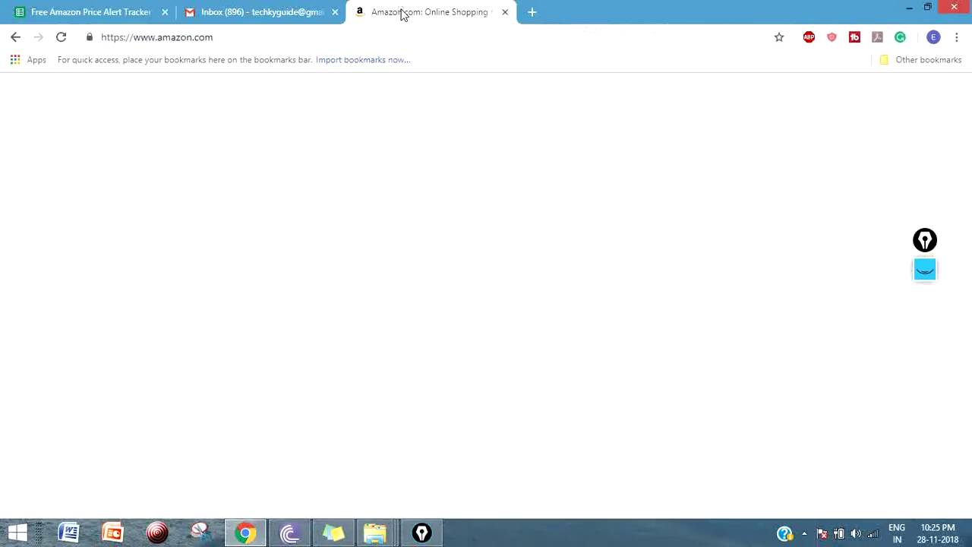
pyautogui.scroll(-5, 456, 349)
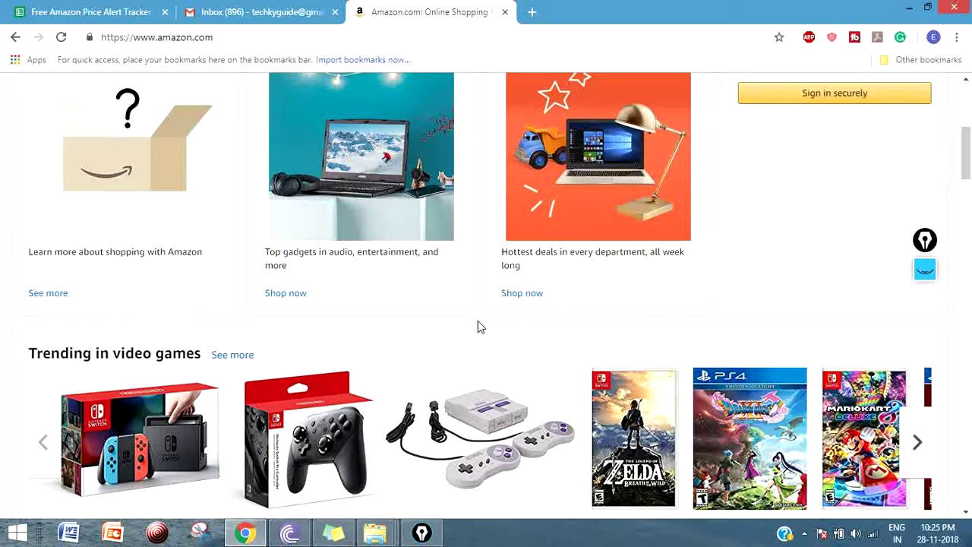
pyautogui.scroll(-3, 480, 327)
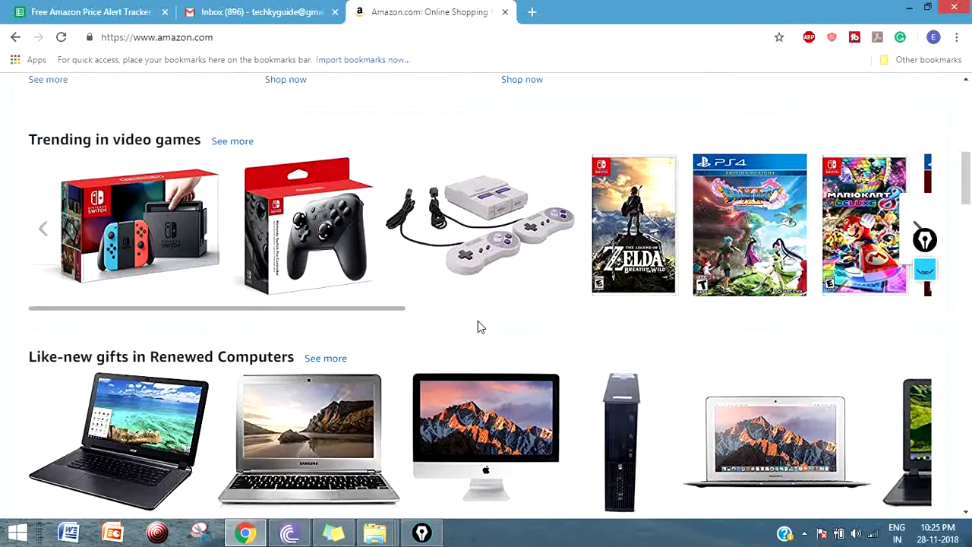
pyautogui.click(486, 239)
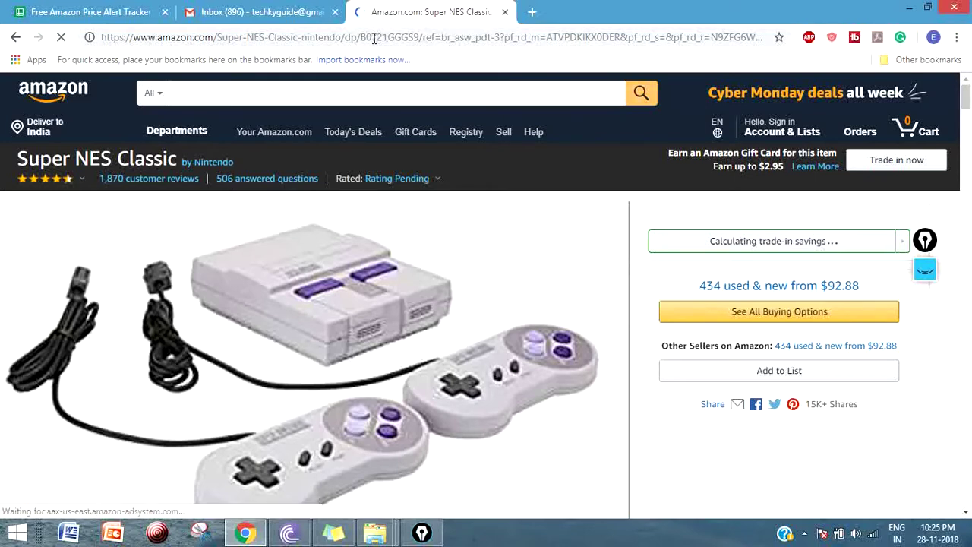
# Search the page for 'ASIN' and select its value, B0721GGGS9
pyautogui.doubleClick(380, 36)
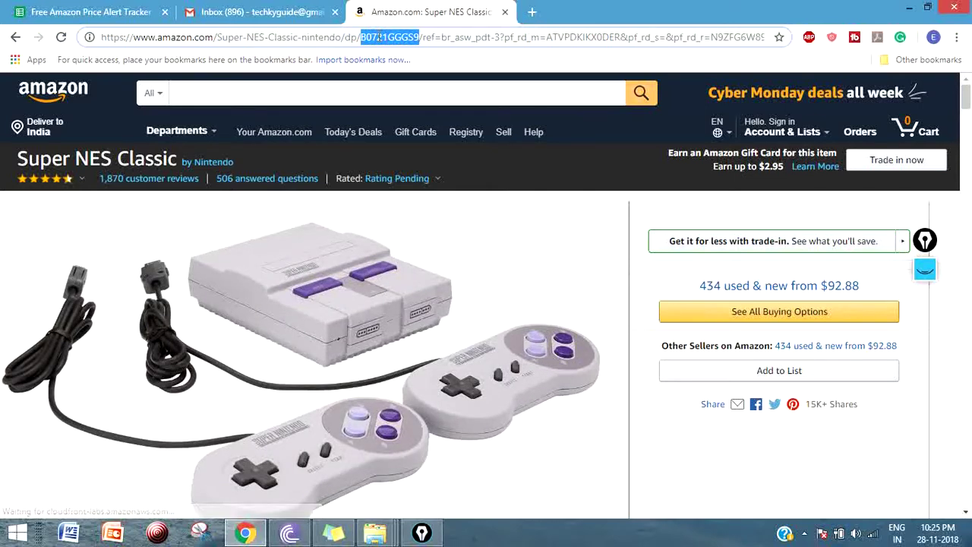
pyautogui.hotkey('ctrl', 'f')
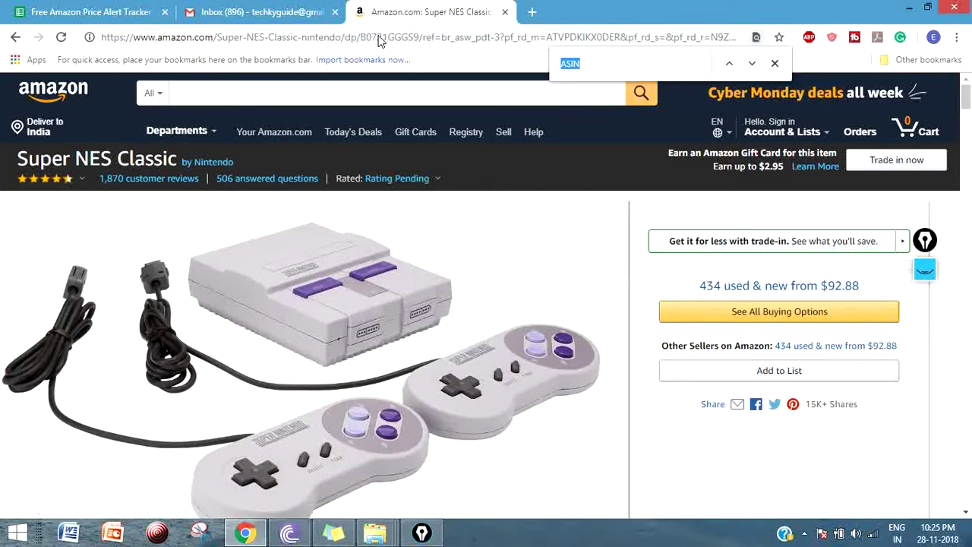
pyautogui.write('ASIN')
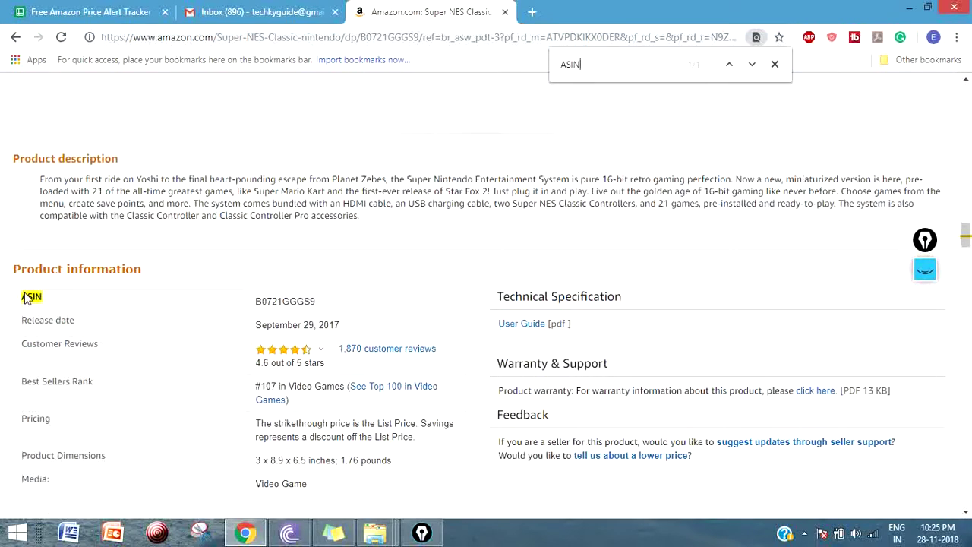
pyautogui.doubleClick(291, 301)
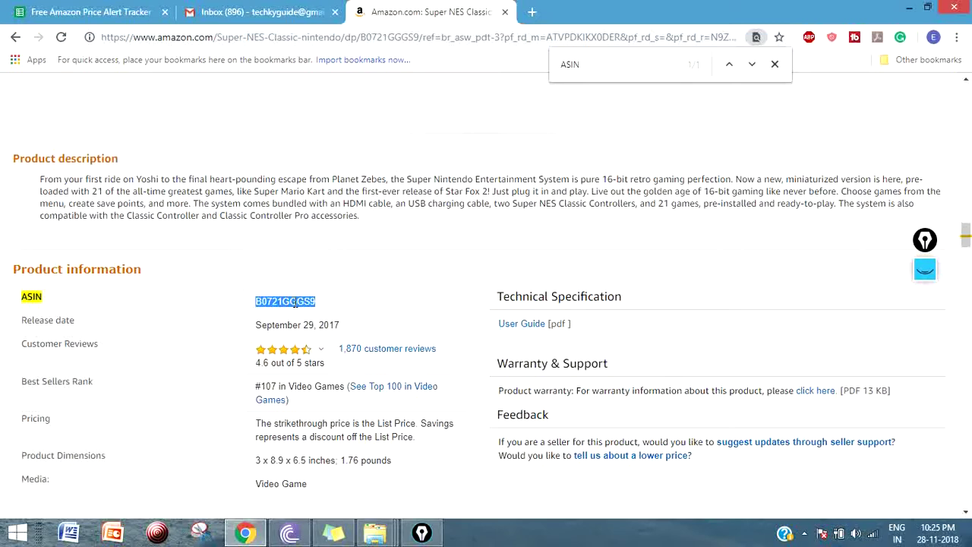
pyautogui.click(126, 11)
pyautogui.click(94, 216)
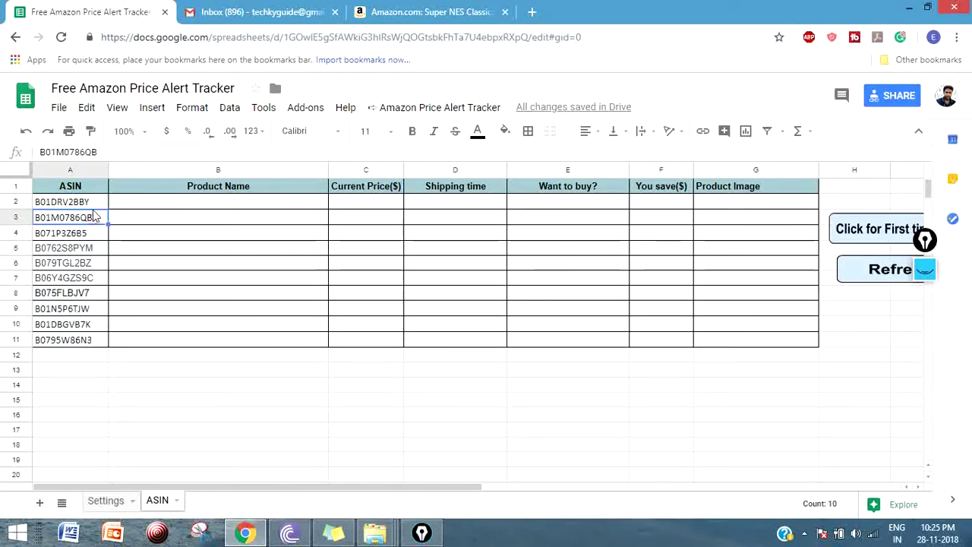
pyautogui.moveTo(94, 217); pyautogui.dragTo(96, 200)
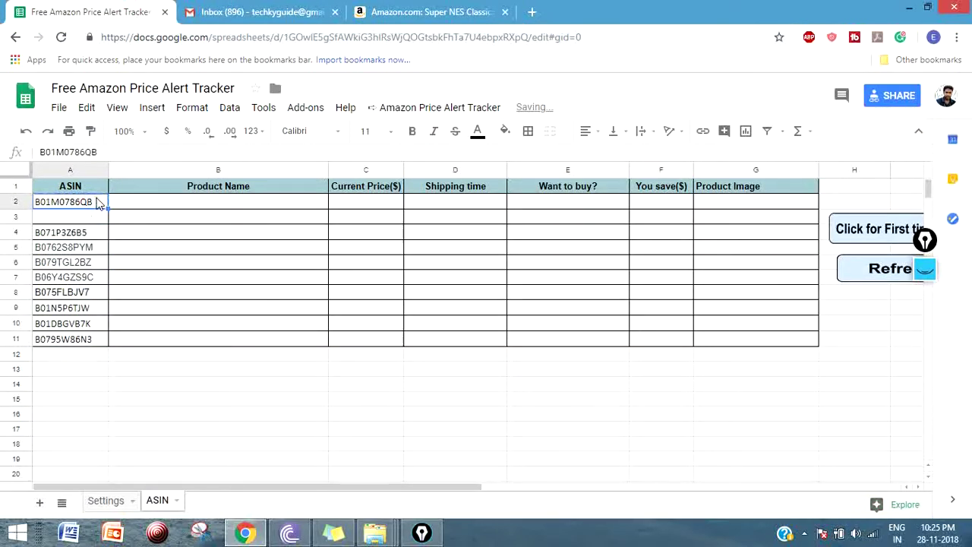
pyautogui.click(113, 264)
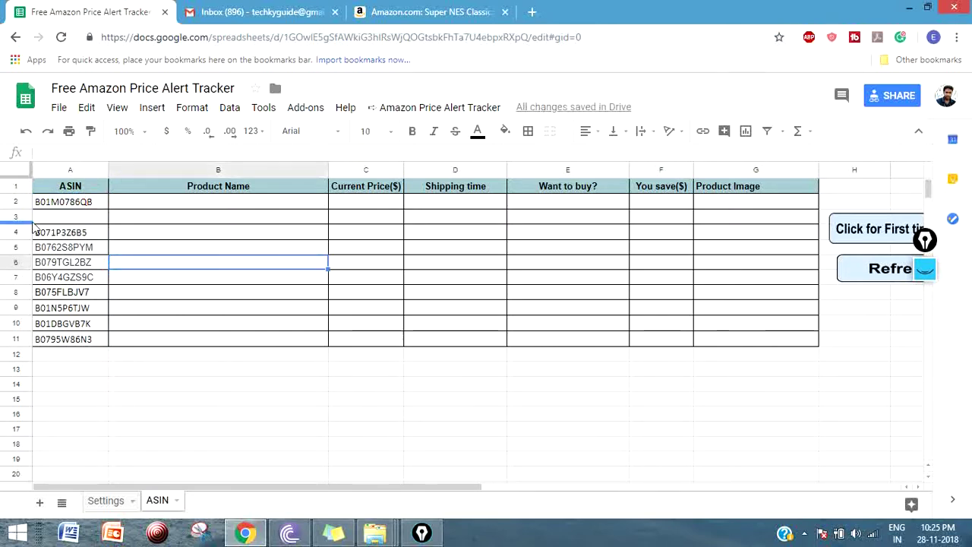
pyautogui.hotkey('ctrl', 'z')
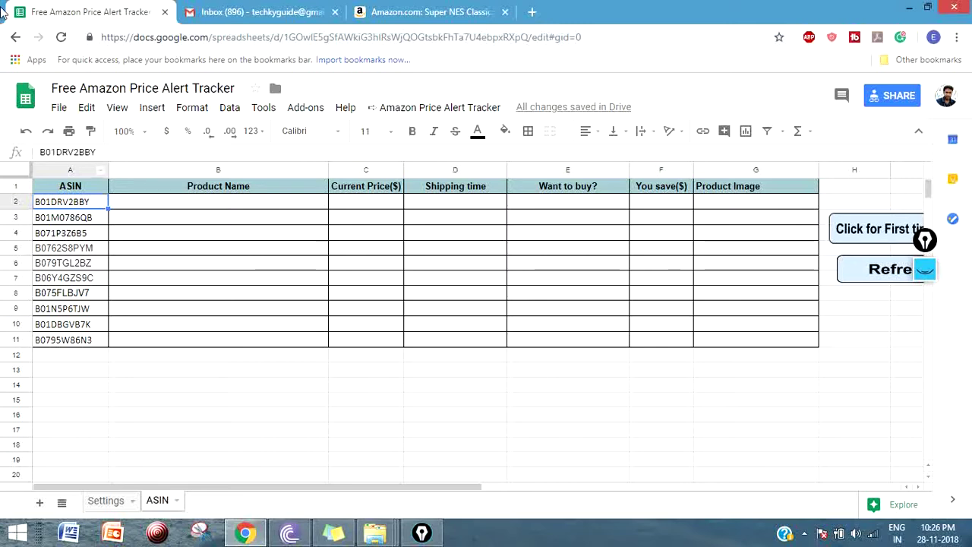
# Run the price alert add-on's first-time setup and start granting permission
pyautogui.click(423, 108)
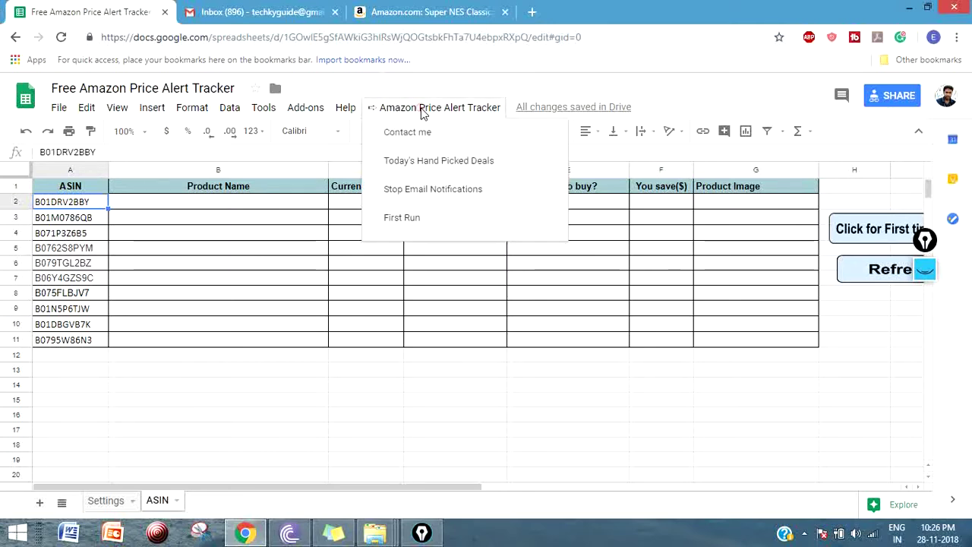
pyautogui.click(448, 218)
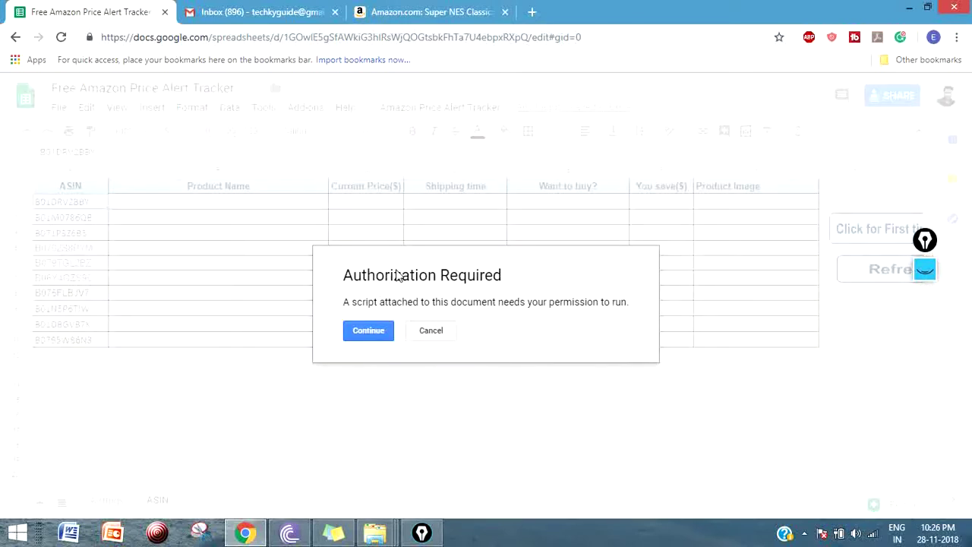
pyautogui.click(368, 330)
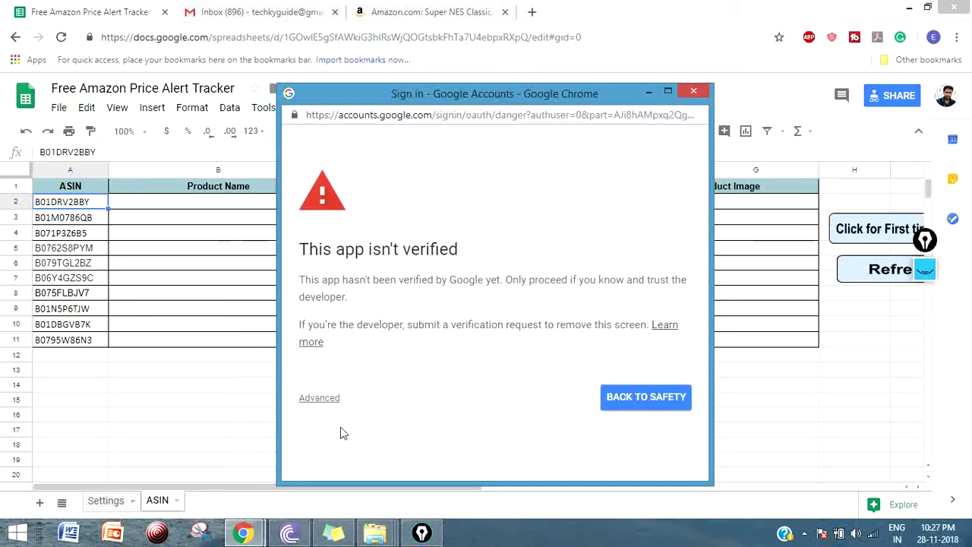
# Proceed past the unverified-app warning and allow Free Amazon price alert account access
pyautogui.click(325, 397)
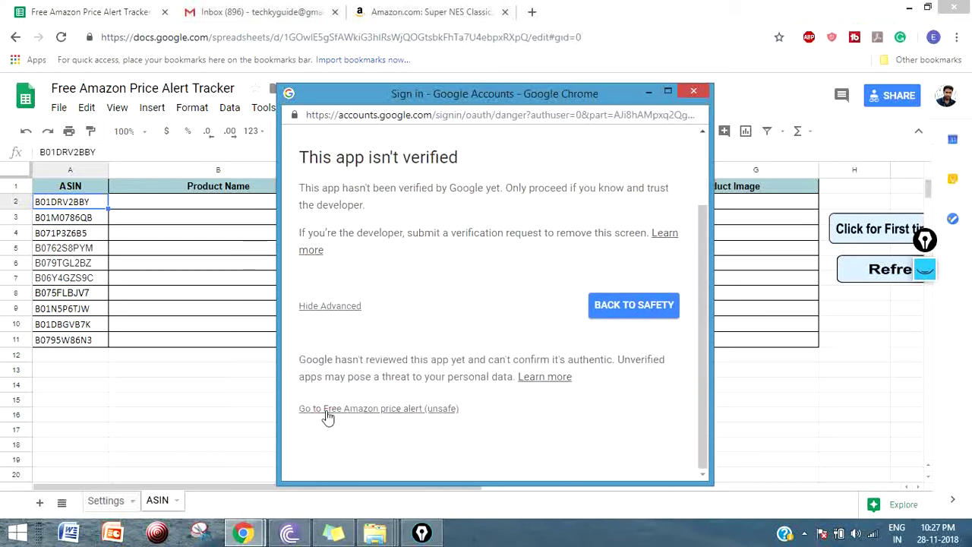
pyautogui.click(372, 410)
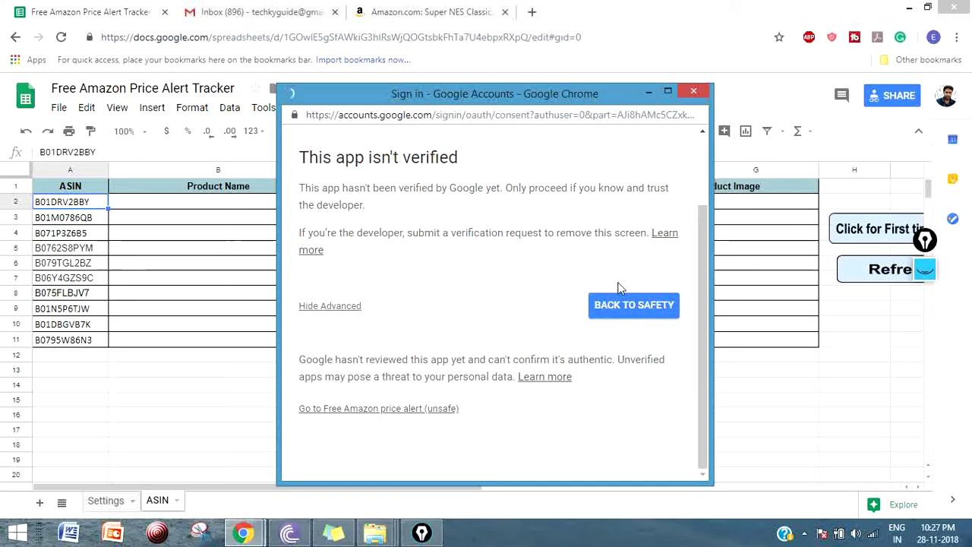
pyautogui.scroll(-2, 509, 287)
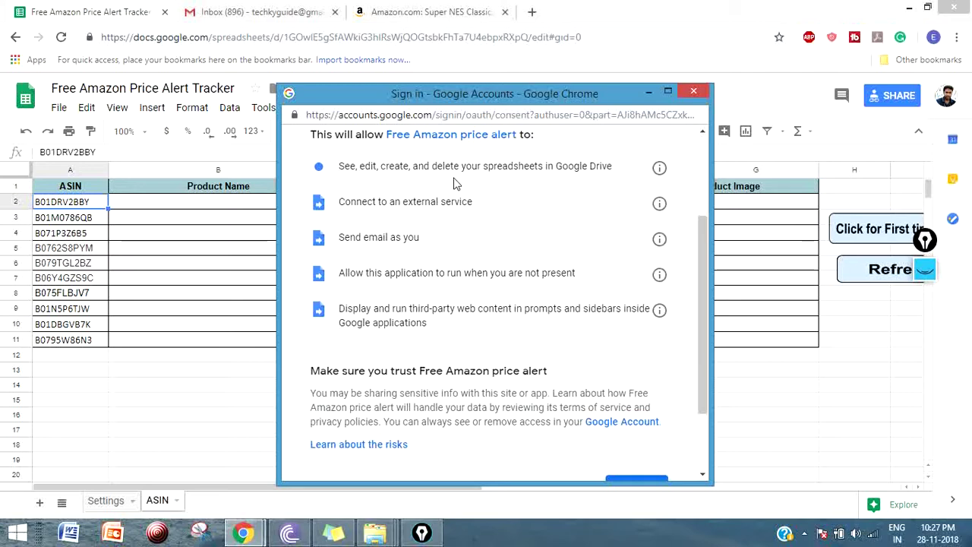
pyautogui.scroll(-3, 455, 190)
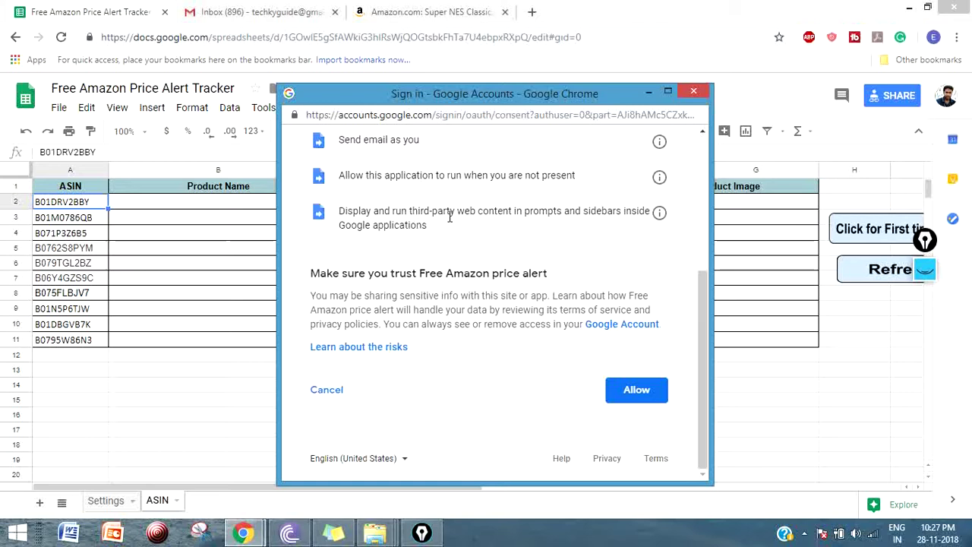
pyautogui.click(628, 391)
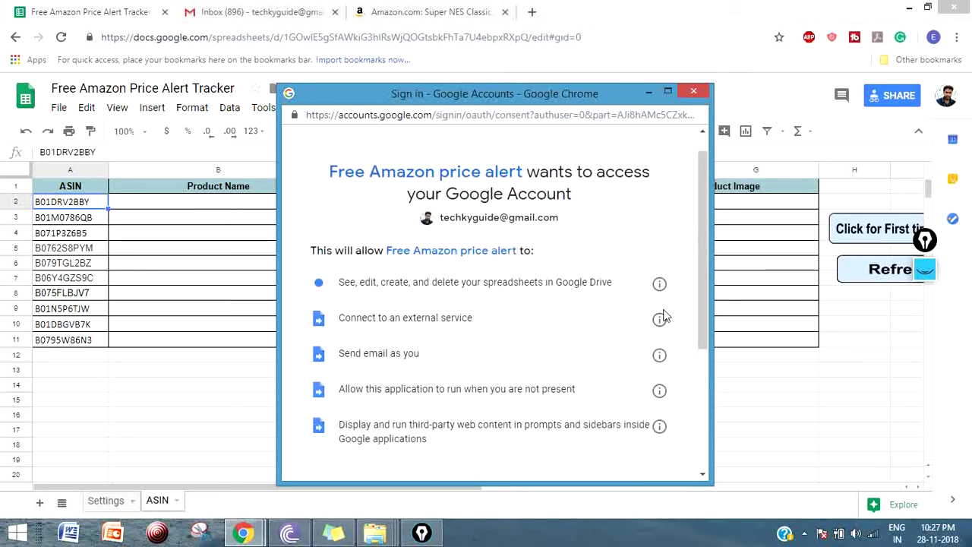
pyautogui.scroll(-3, 653, 428)
pyautogui.click(634, 401)
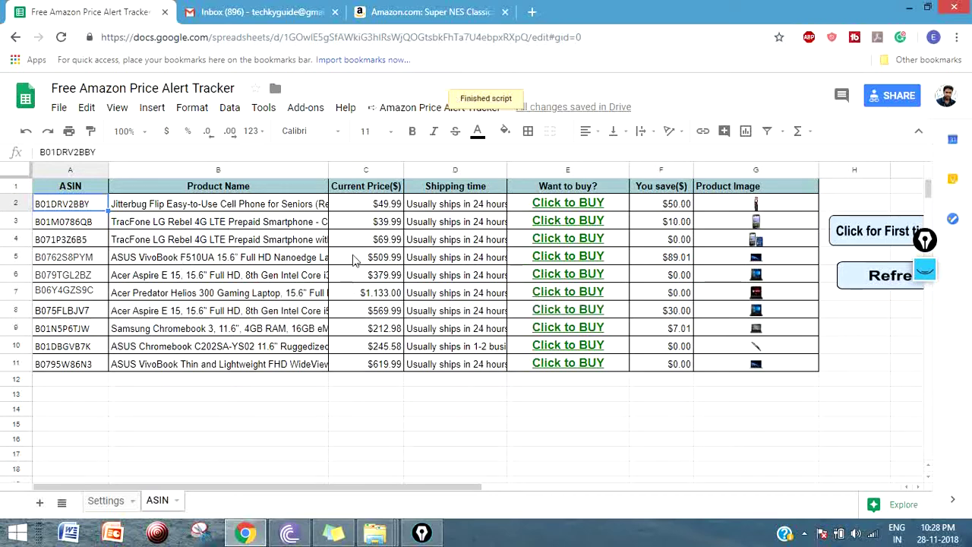
# Review the Current Price and You save columns, including the $10.00 and $50.00 savings
pyautogui.click(382, 190)
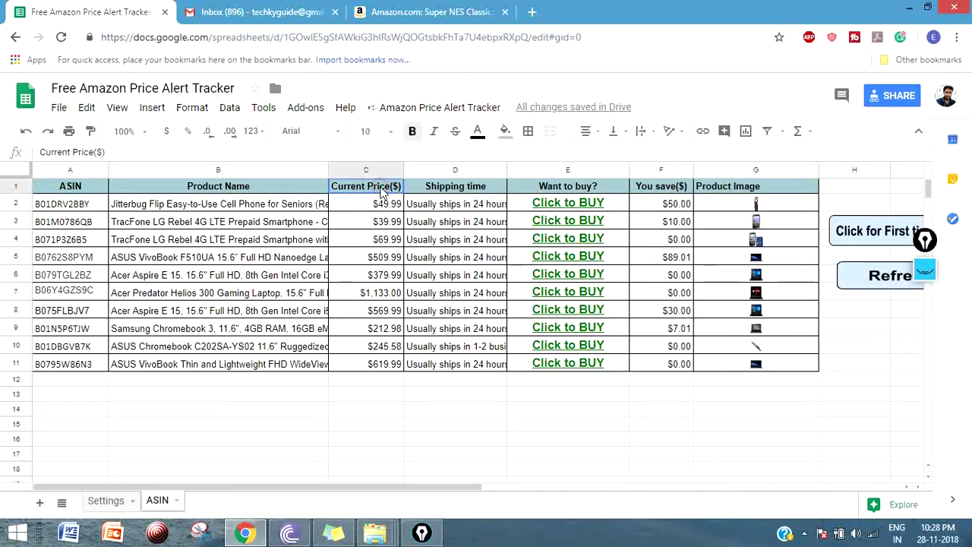
pyautogui.click(382, 207)
pyautogui.moveTo(382, 206); pyautogui.dragTo(365, 348)
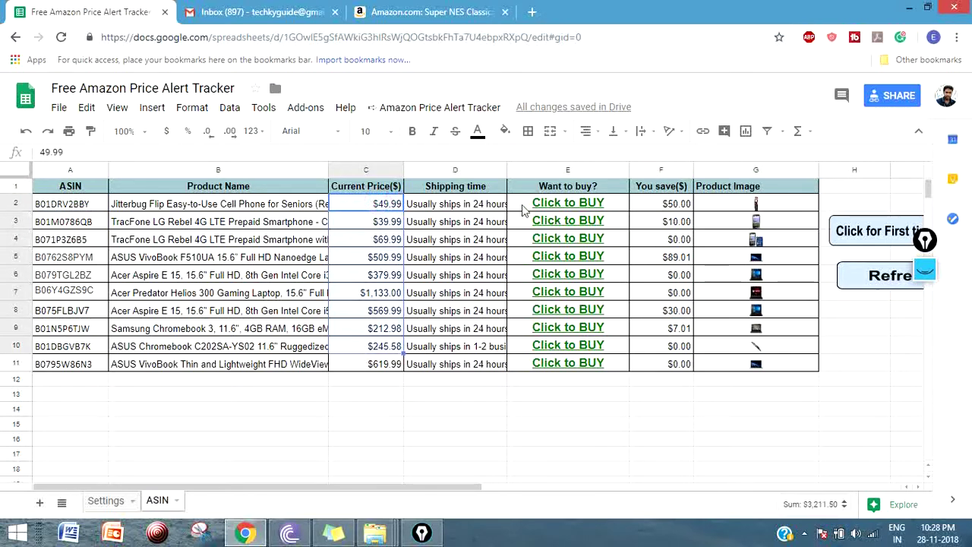
pyautogui.click(661, 170)
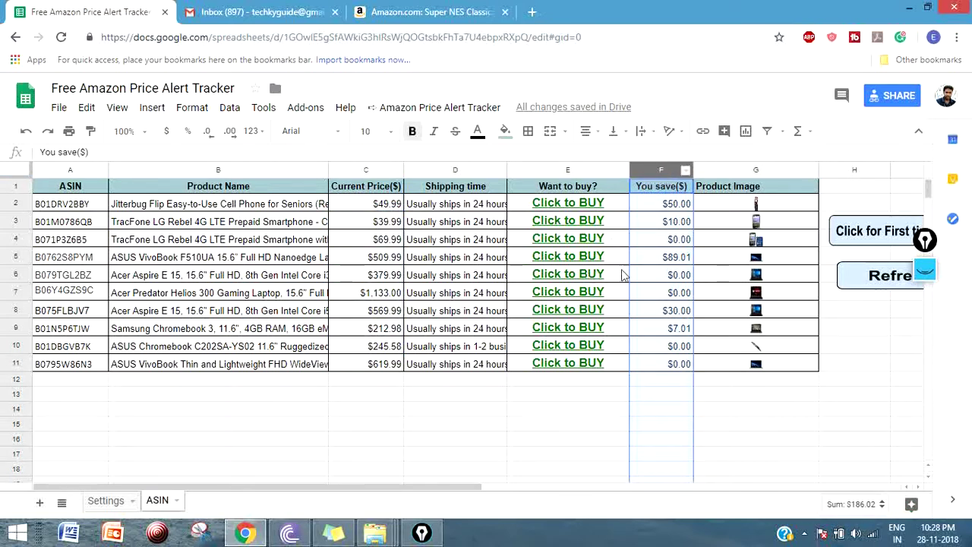
pyautogui.click(668, 220)
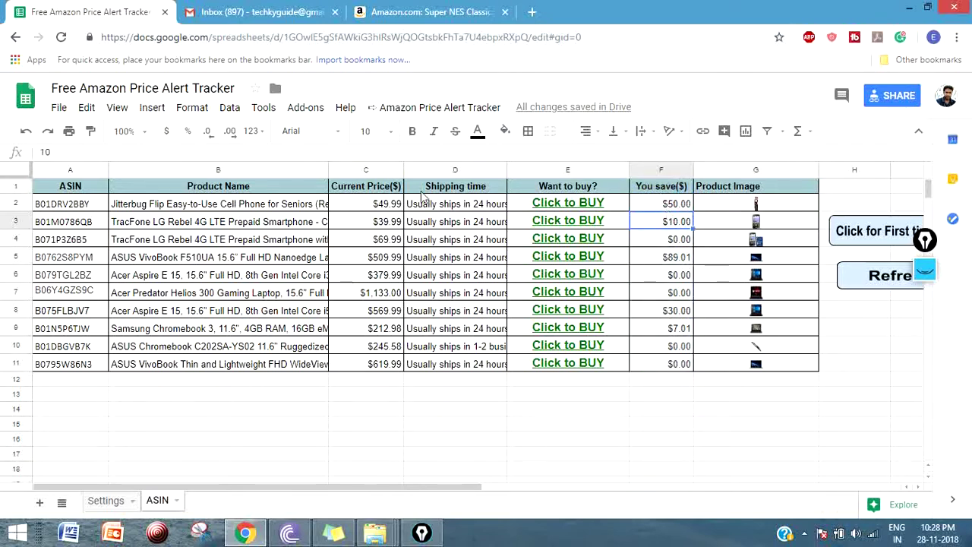
pyautogui.click(384, 204)
pyautogui.click(673, 204)
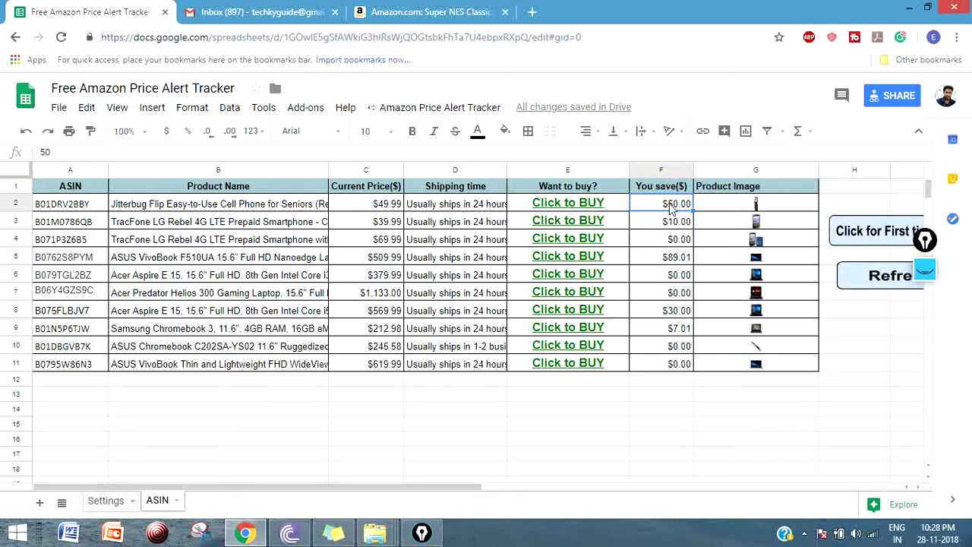
# Check the Jitterbug and ASUS VivoBook names and total savings, noting F11's $0.00
pyautogui.click(366, 207)
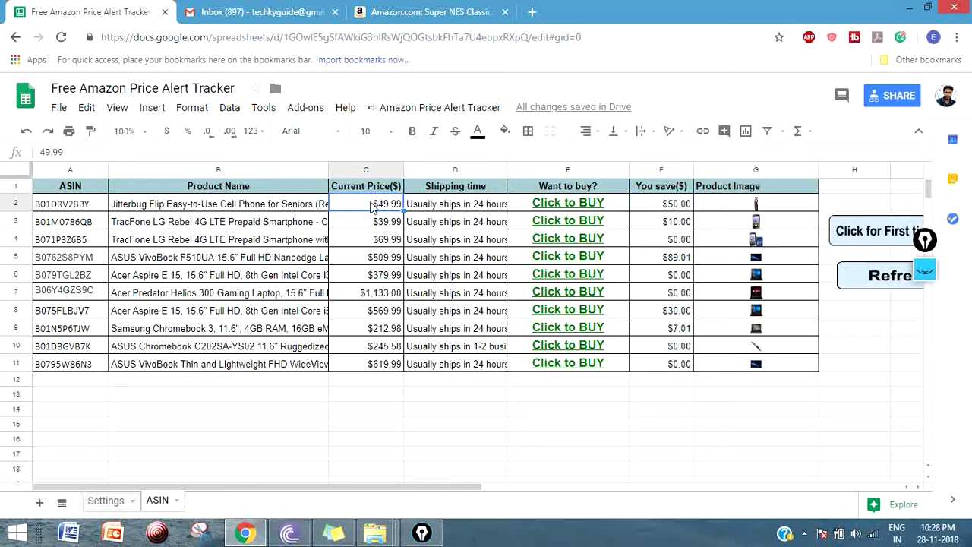
pyautogui.click(274, 212)
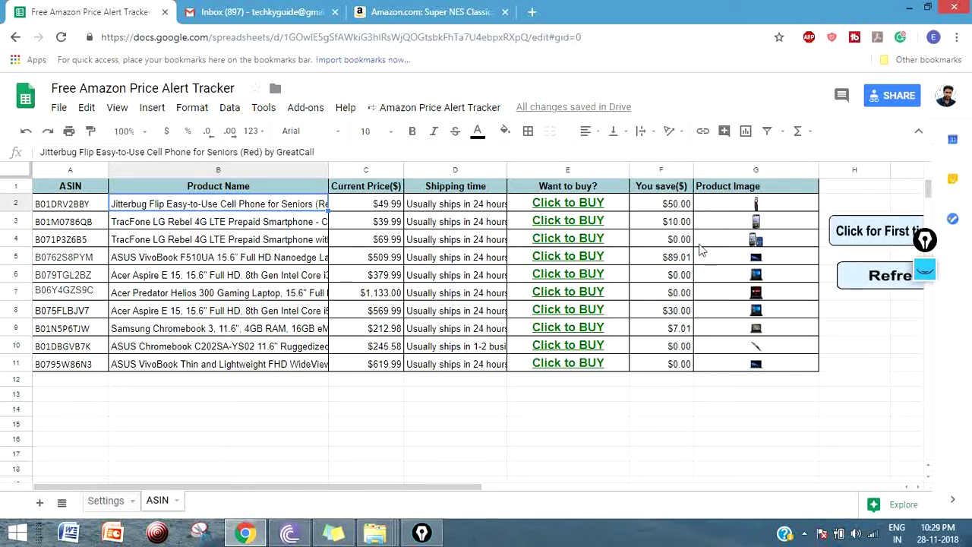
pyautogui.click(659, 207)
pyautogui.moveTo(660, 207); pyautogui.dragTo(675, 368)
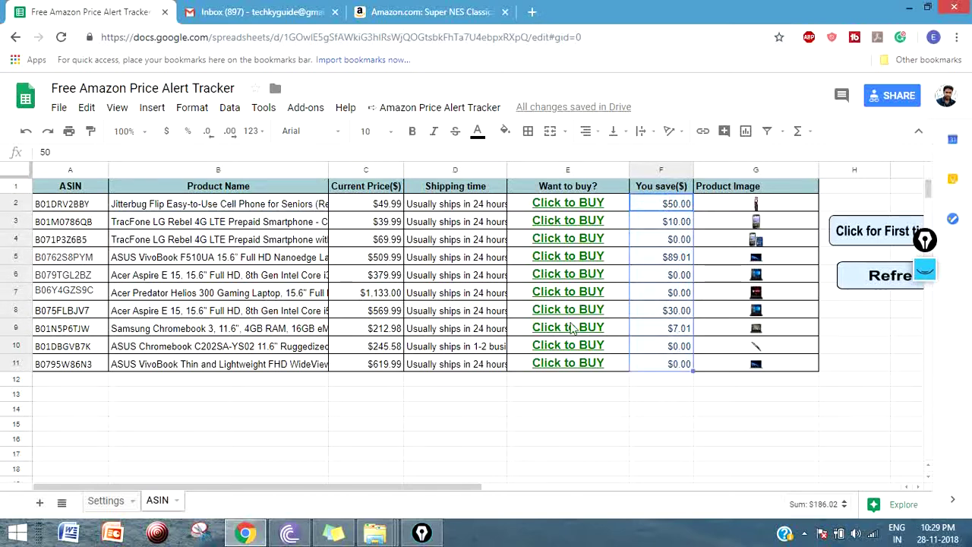
pyautogui.click(270, 365)
pyautogui.click(689, 369)
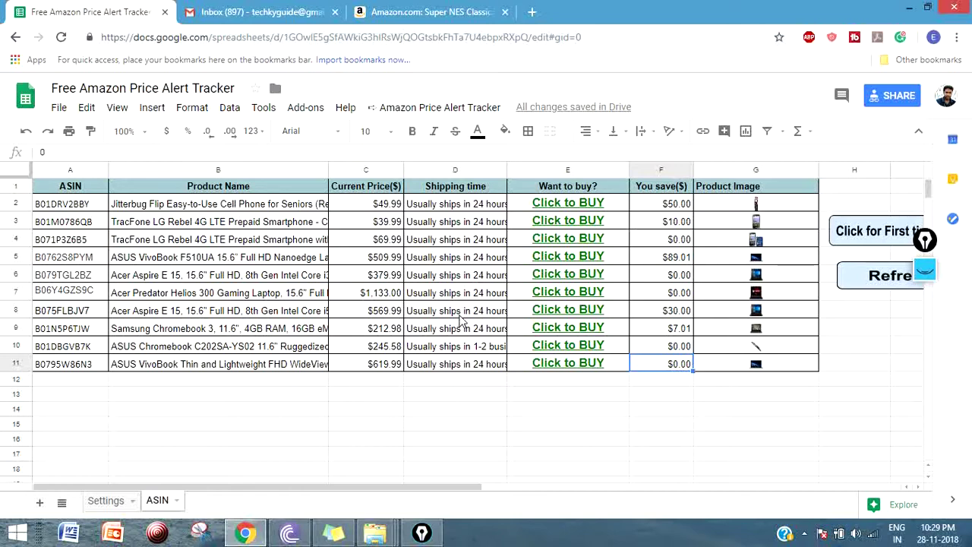
pyautogui.click(245, 10)
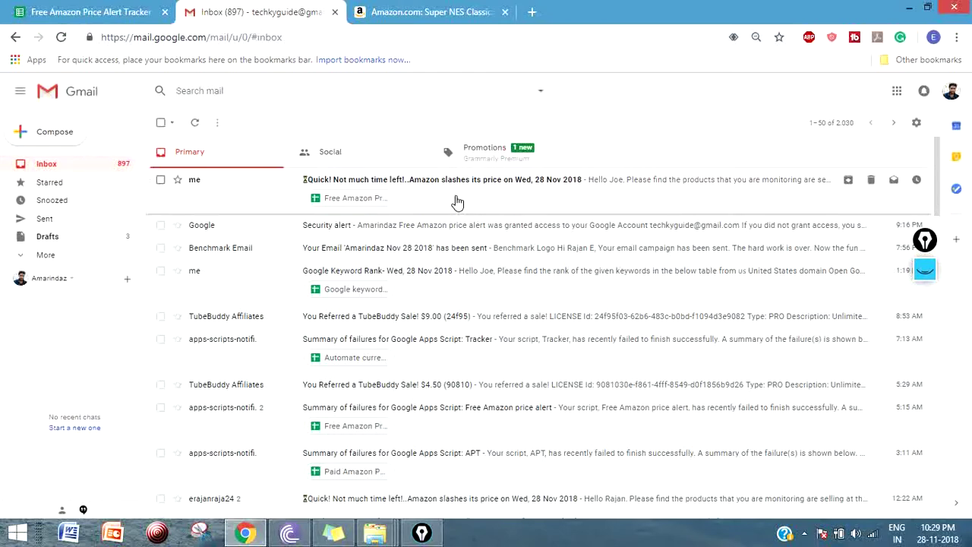
# Open the 'Quick! Not much time left!' alert email and compare its deals with the tracker's ten ASINs
pyautogui.click(457, 202)
pyautogui.scroll(-3, 474, 191)
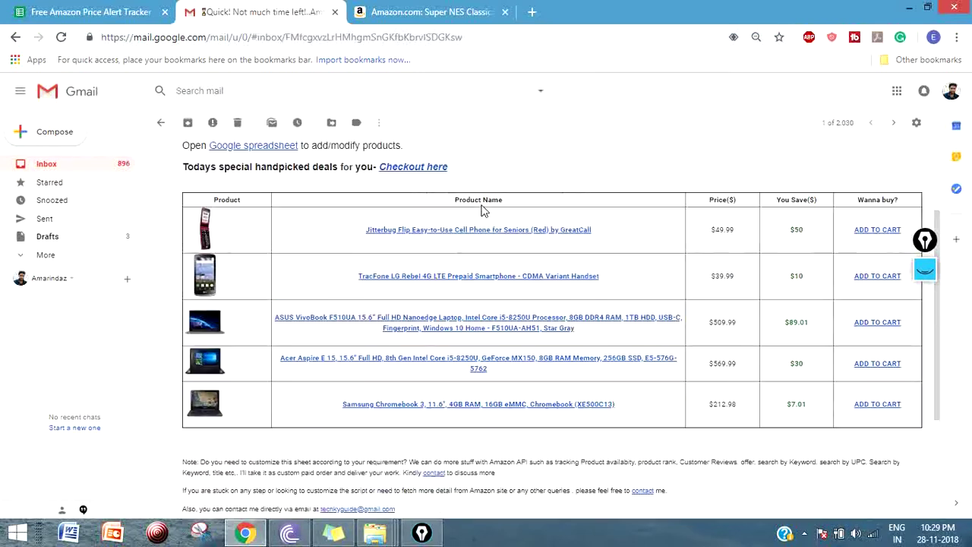
pyautogui.scroll(1, 458, 259)
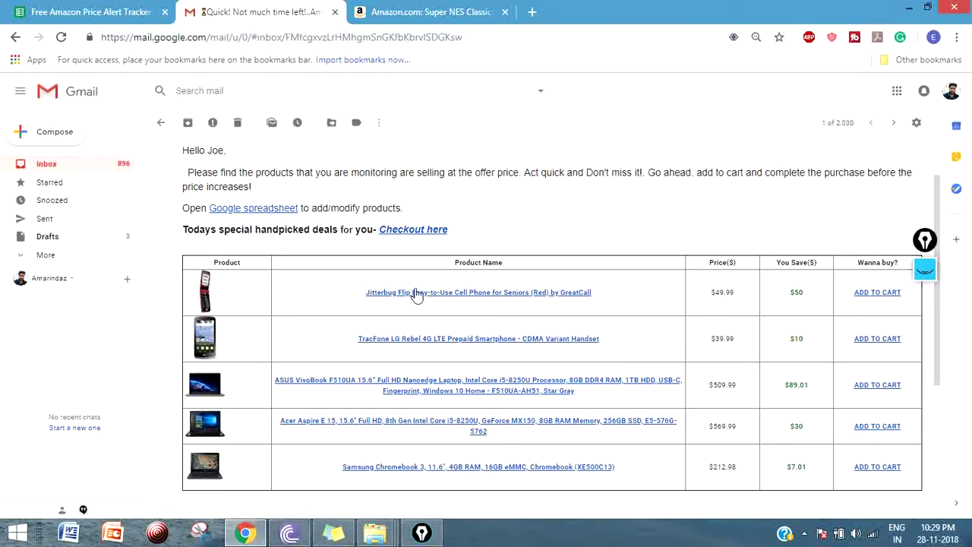
pyautogui.scroll(-2, 328, 287)
pyautogui.scroll(1, 448, 257)
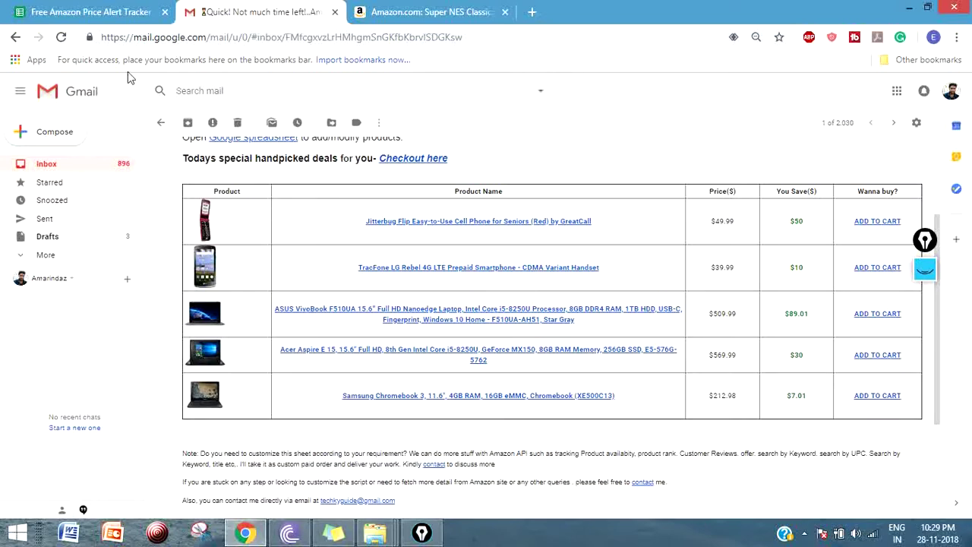
pyautogui.click(90, 13)
pyautogui.moveTo(85, 205); pyautogui.dragTo(93, 374)
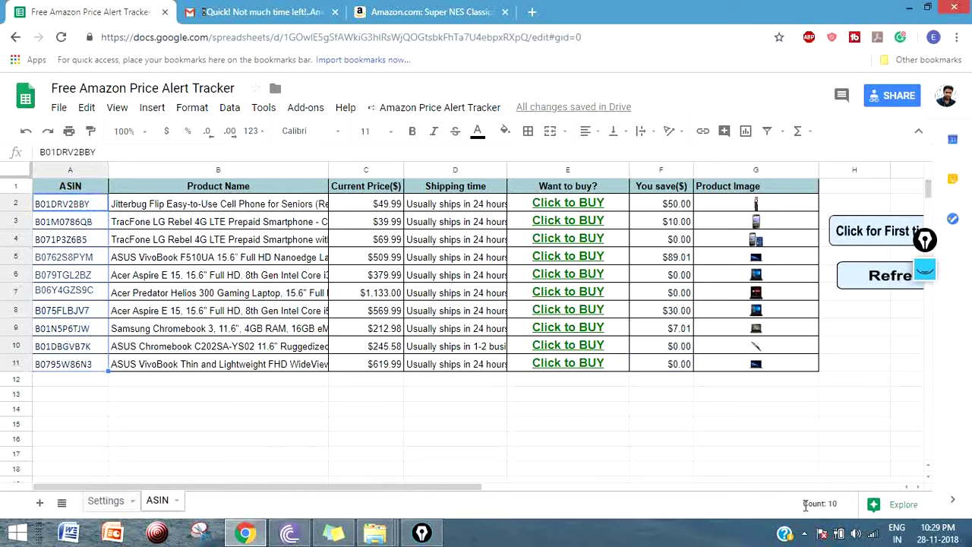
pyautogui.click(288, 10)
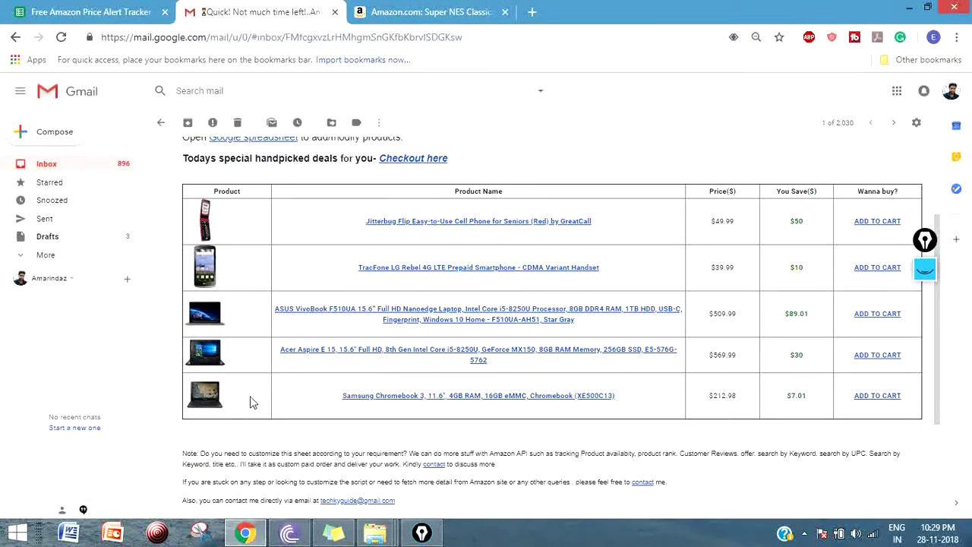
pyautogui.click(731, 214)
pyautogui.moveTo(748, 237); pyautogui.dragTo(782, 386)
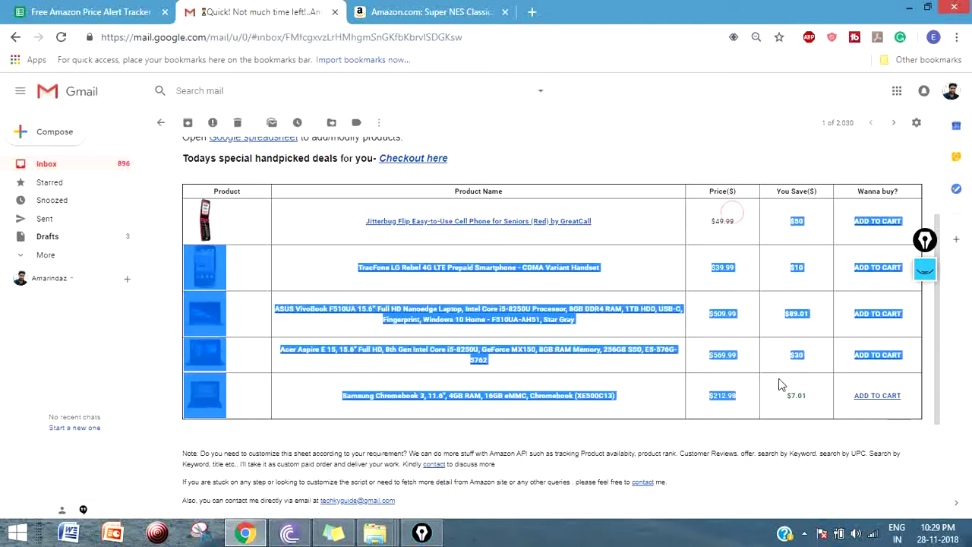
pyautogui.click(783, 389)
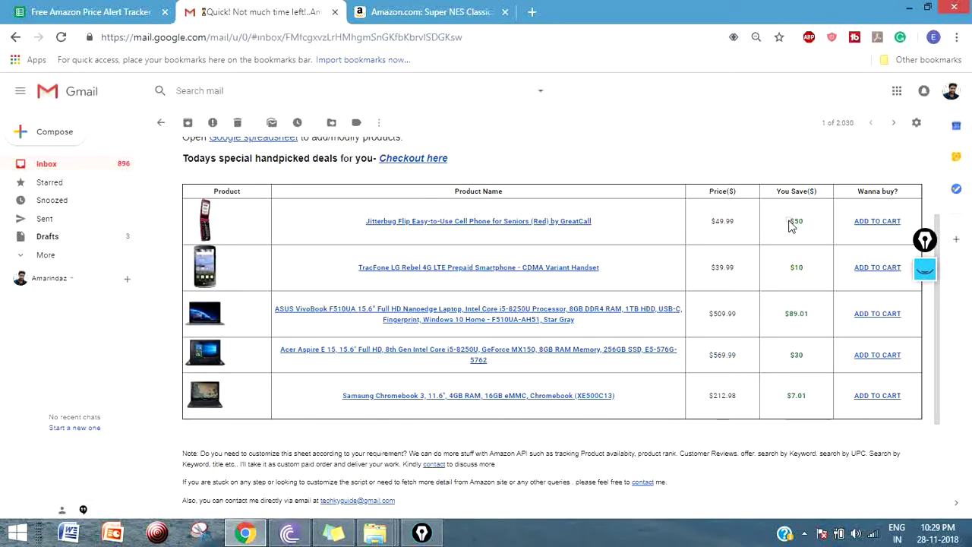
pyautogui.moveTo(790, 227); pyautogui.dragTo(815, 408)
pyautogui.click(814, 404)
pyautogui.scroll(-1, 851, 232)
pyautogui.scroll(3, 407, 369)
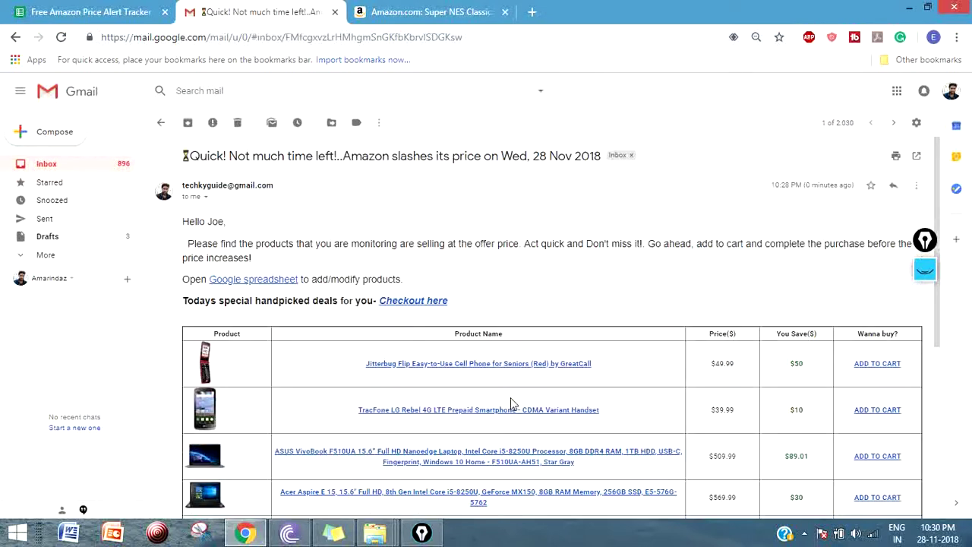
pyautogui.scroll(-1, 574, 402)
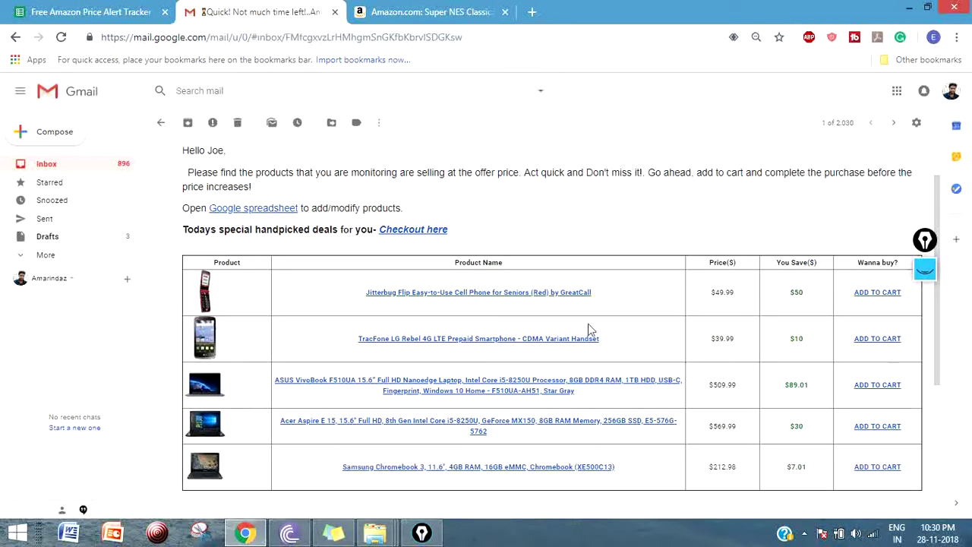